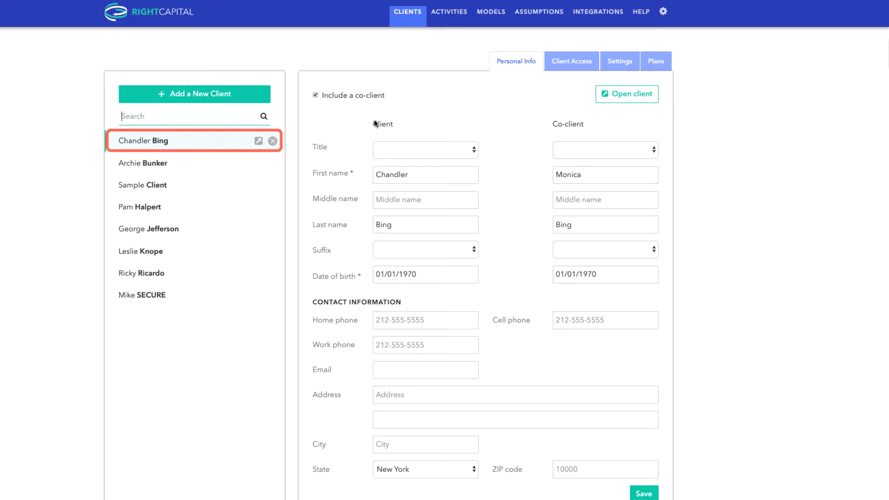
- View the selected client's plan settings, and open the advisor account's client presets for comparison
left_click(625, 69)
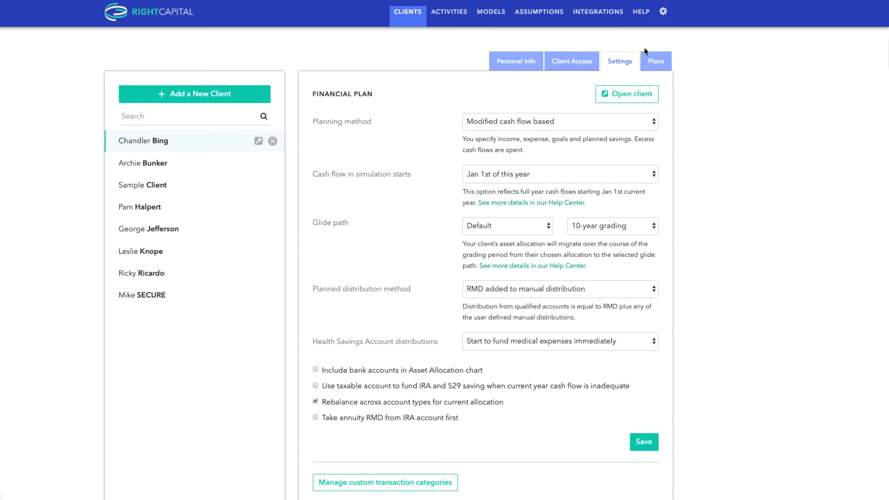
left_click(663, 15)
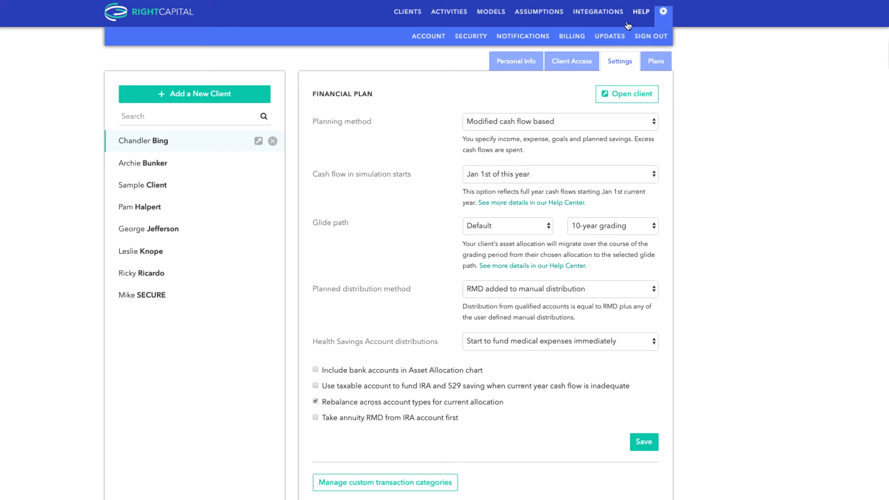
left_click(442, 40)
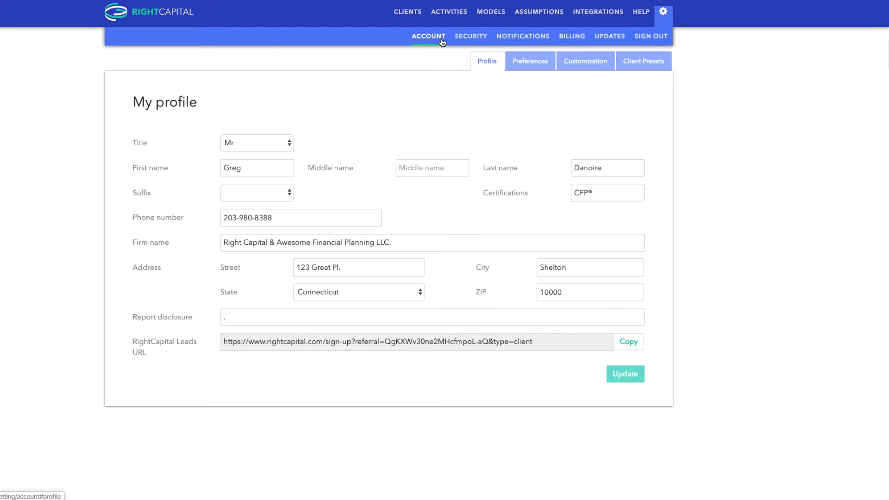
left_click(642, 60)
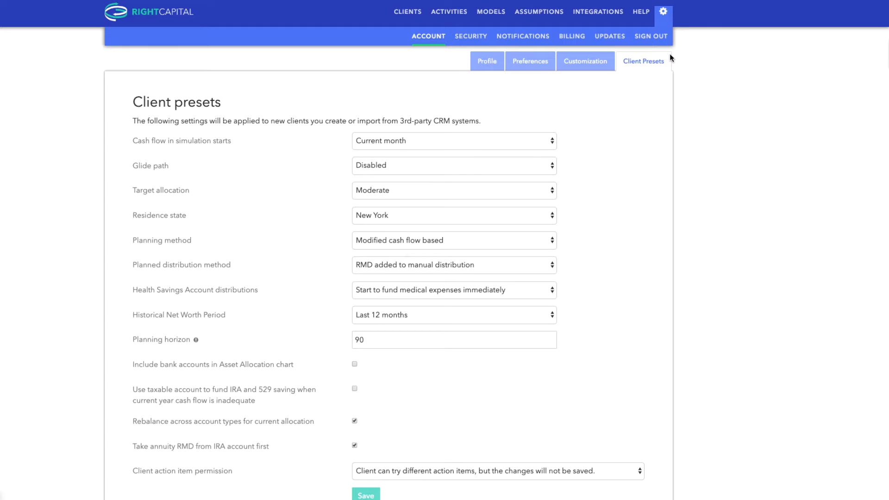
- In the client's settings, try the Goal based and Cash flow based planning methods, and set it back to Modified cash flow based
left_click(421, 21)
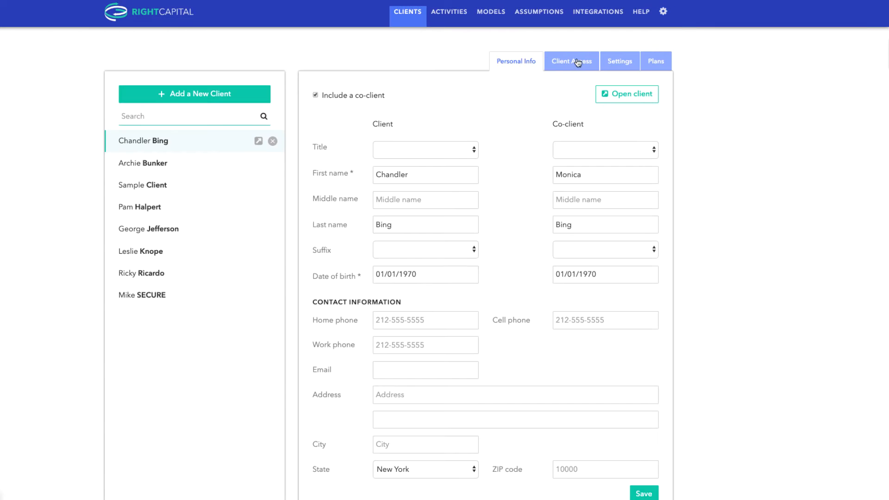
left_click(613, 67)
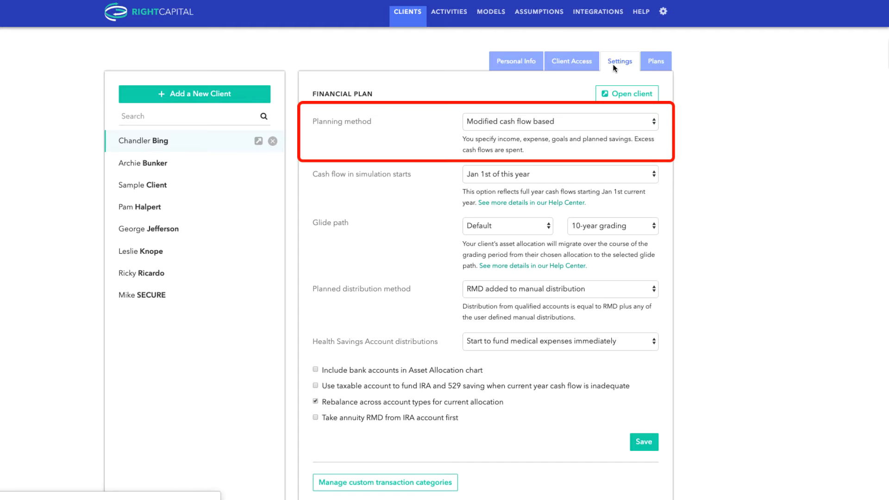
left_click(653, 124)
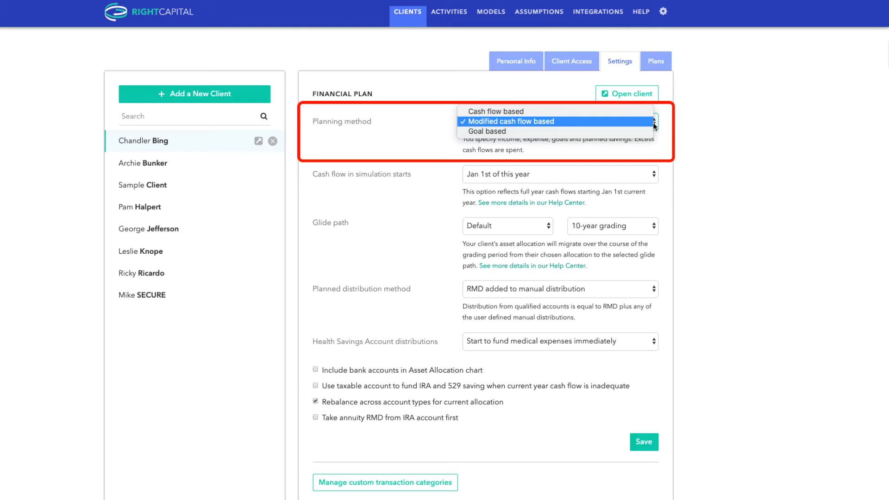
left_click(647, 131)
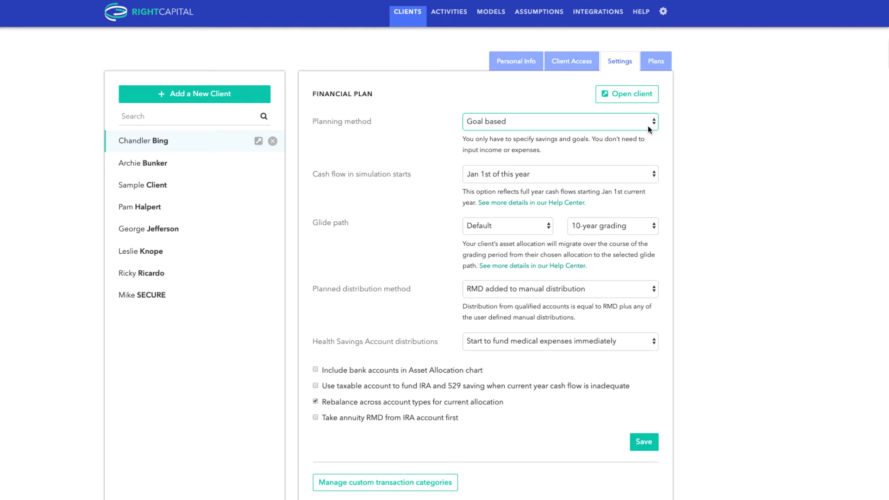
left_click(649, 129)
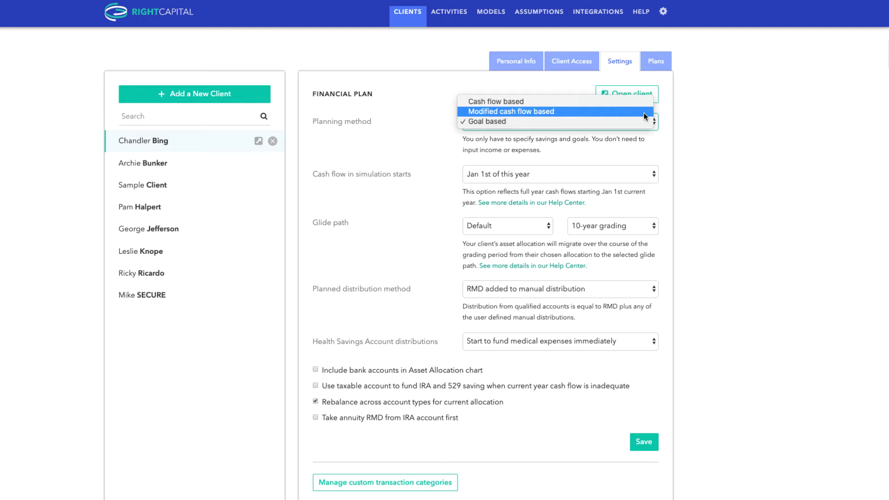
left_click(645, 103)
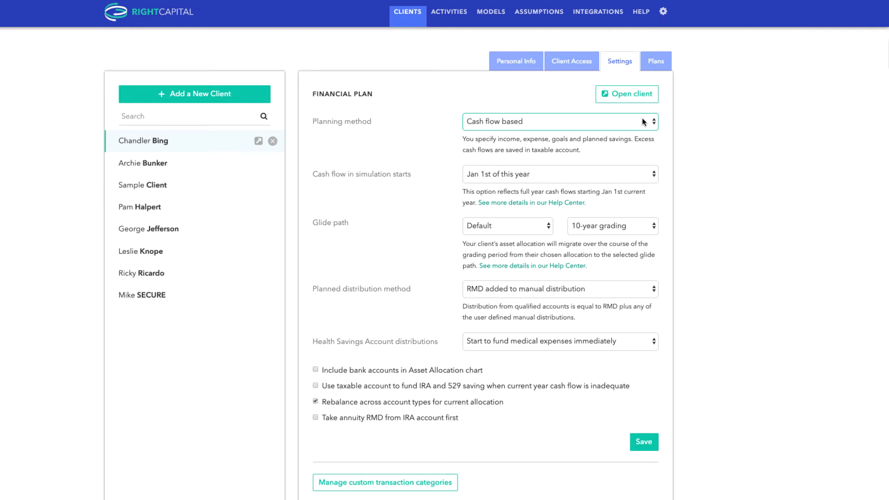
left_click(643, 122)
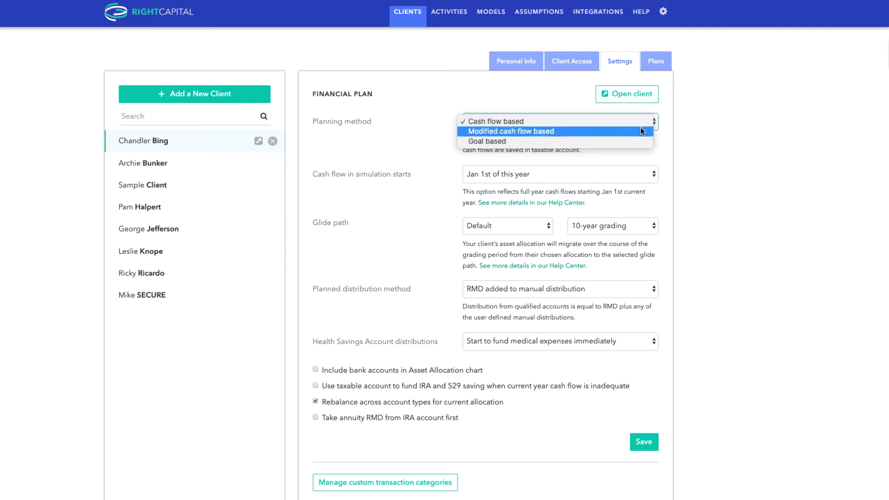
left_click(640, 128)
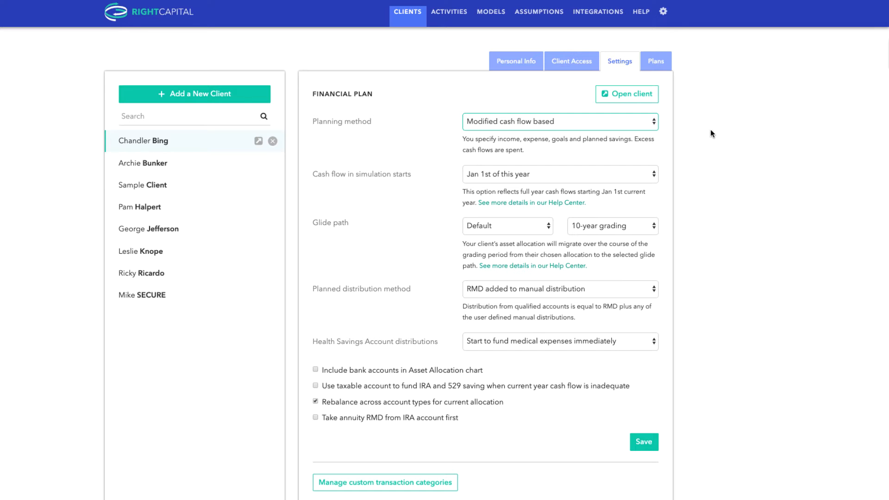
- Try Current month as the simulation's cash flow start, and set it back to Jan 1st of this year
left_click(654, 174)
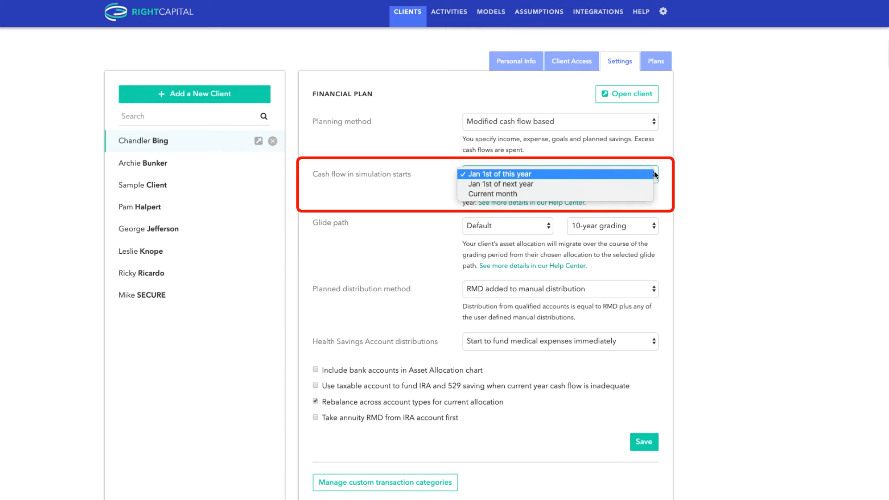
left_click(648, 194)
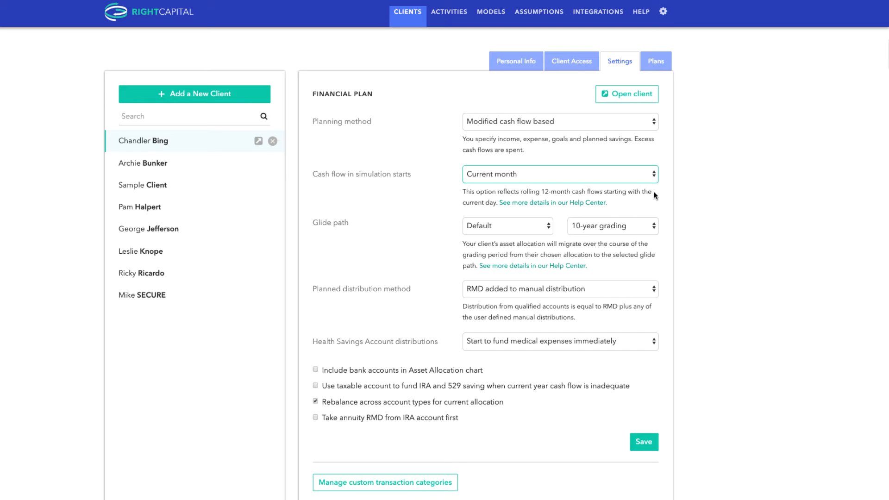
left_click(654, 175)
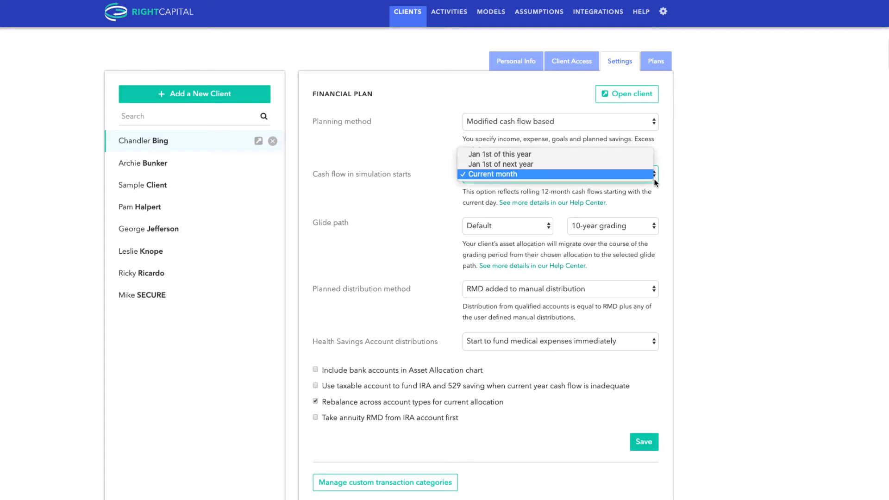
left_click(649, 154)
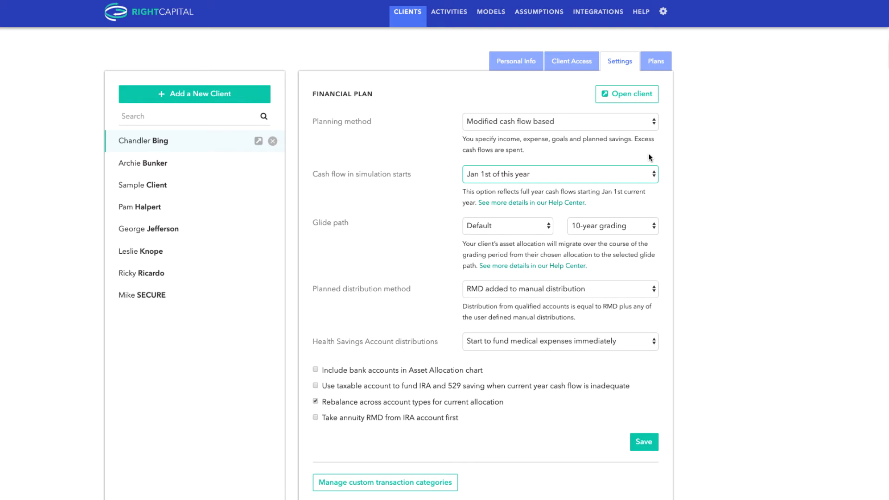
- Examine the available glide path and grading period choices, keeping Default and 10-year grading selected
left_click(549, 230)
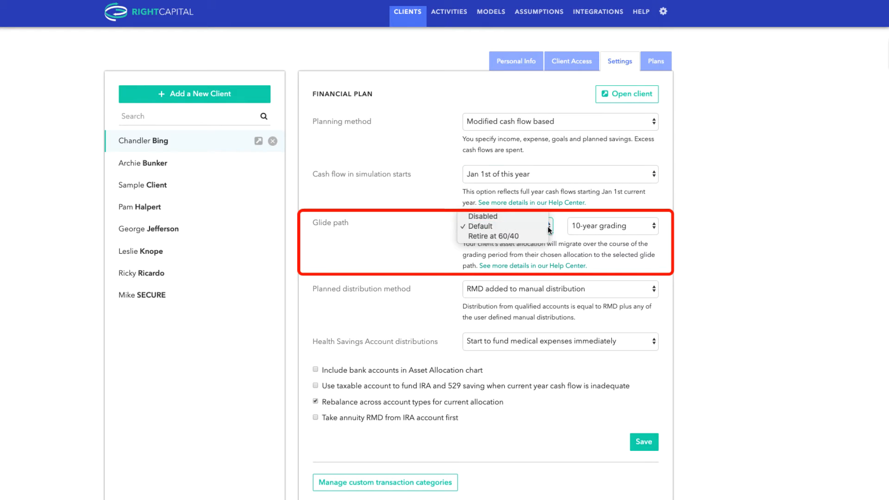
left_click(550, 229)
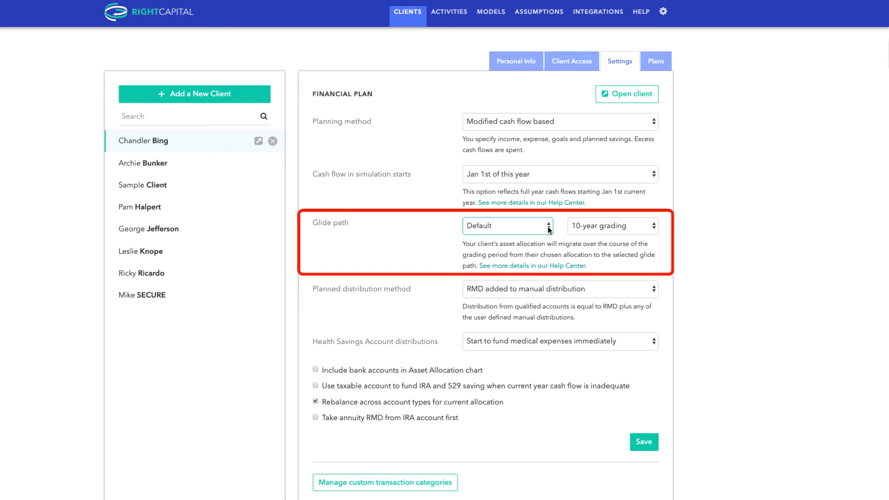
left_click(639, 226)
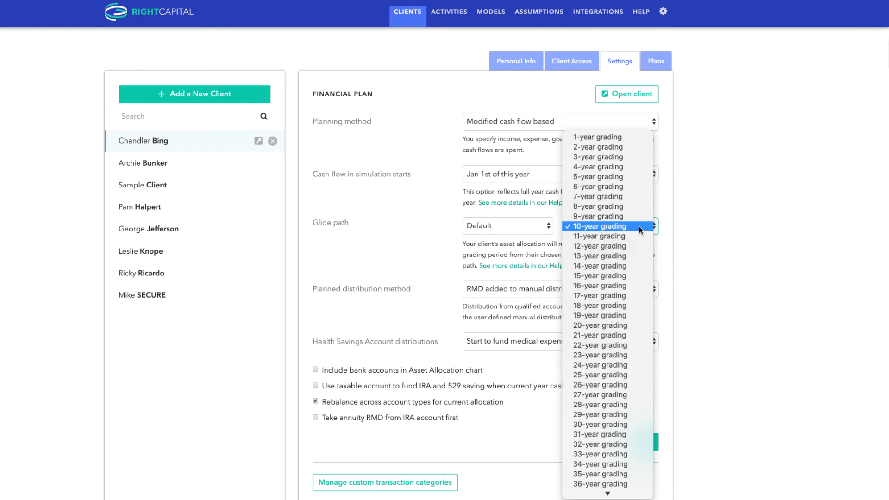
left_click(639, 227)
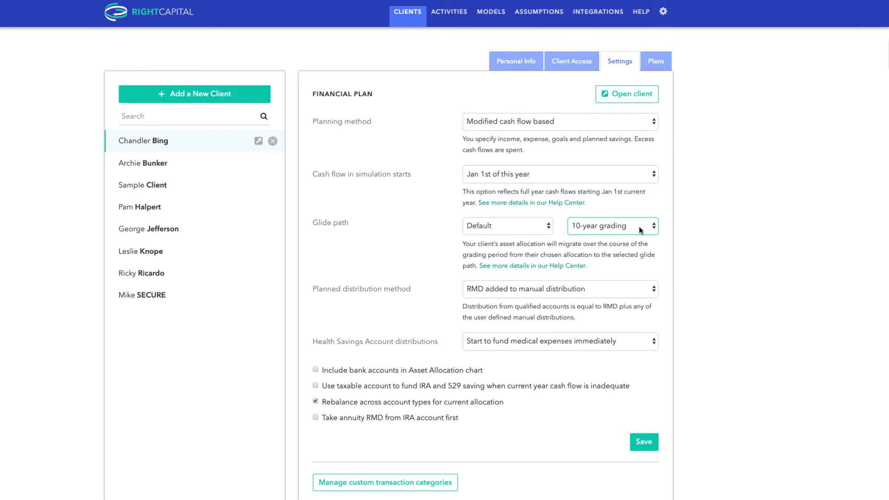
- Try Greater of RMD and manual distribution as the planned distribution method, and settle on No RMD, manual distribution only
left_click(634, 287)
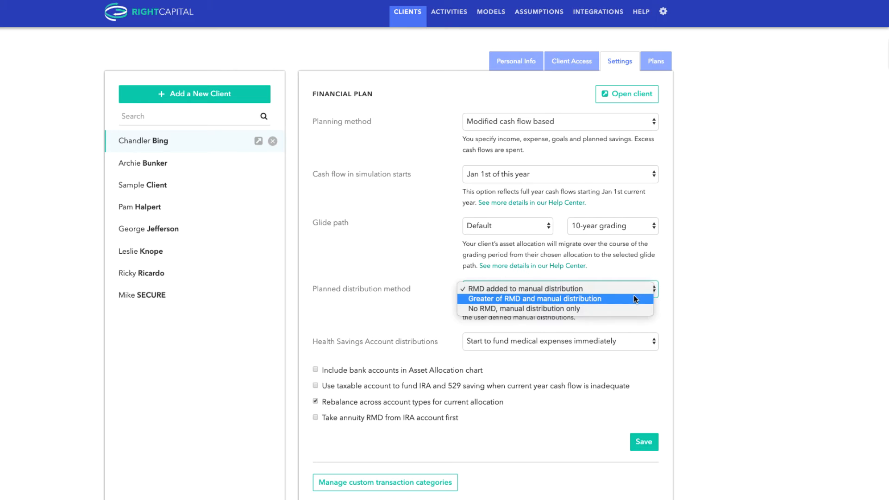
left_click(634, 296)
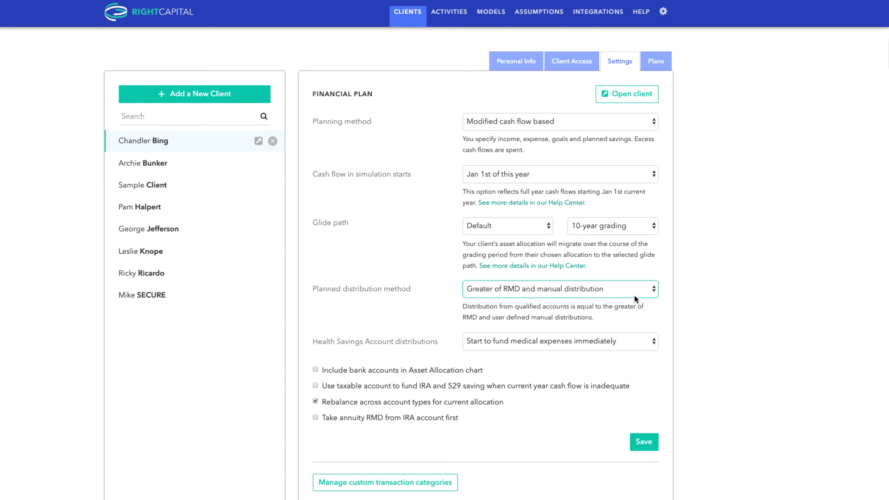
left_click(635, 299)
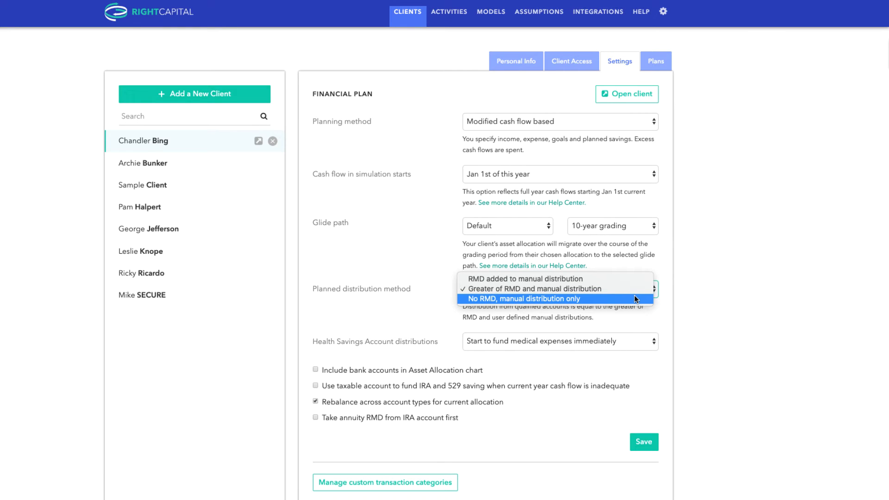
left_click(635, 299)
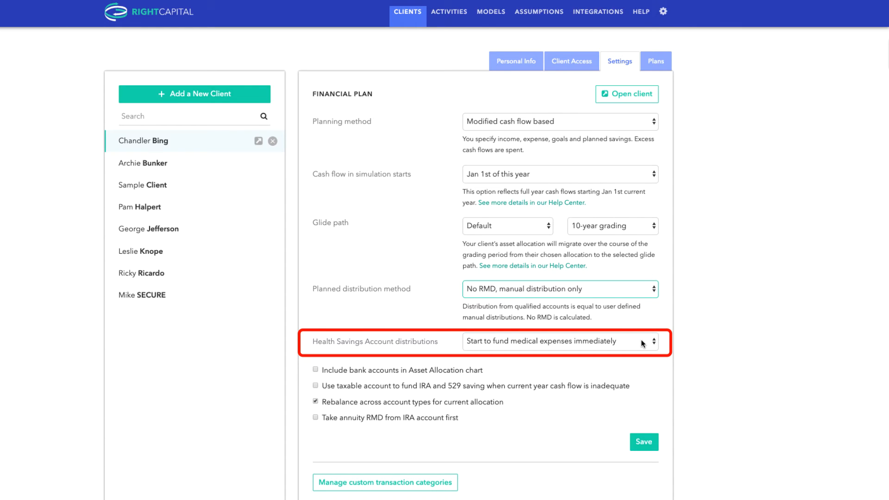
- Try funding medical expenses at first retirement for Health Savings Account distributions, and settle on Start to fund medical expenses at second retirement
left_click(642, 343)
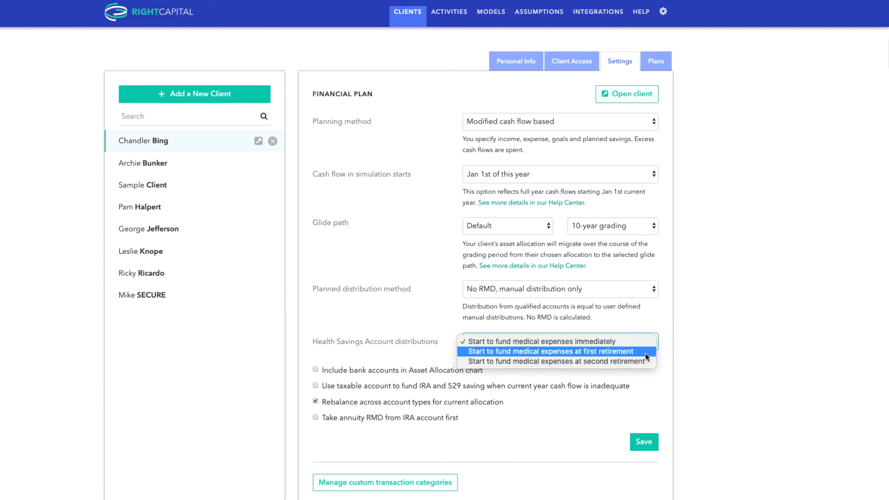
left_click(646, 356)
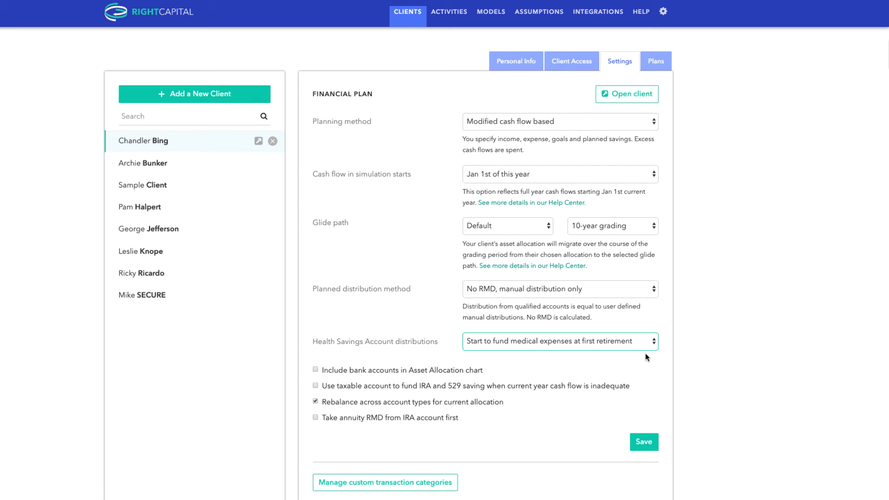
left_click(647, 351)
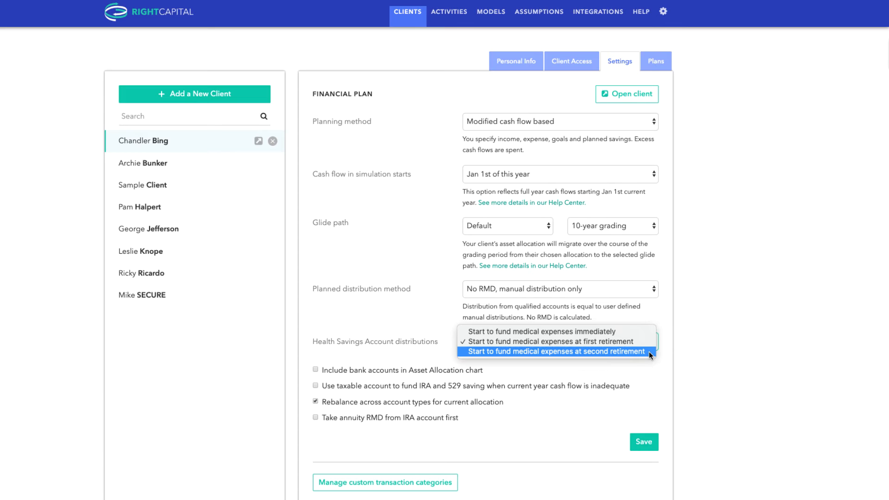
left_click(649, 351)
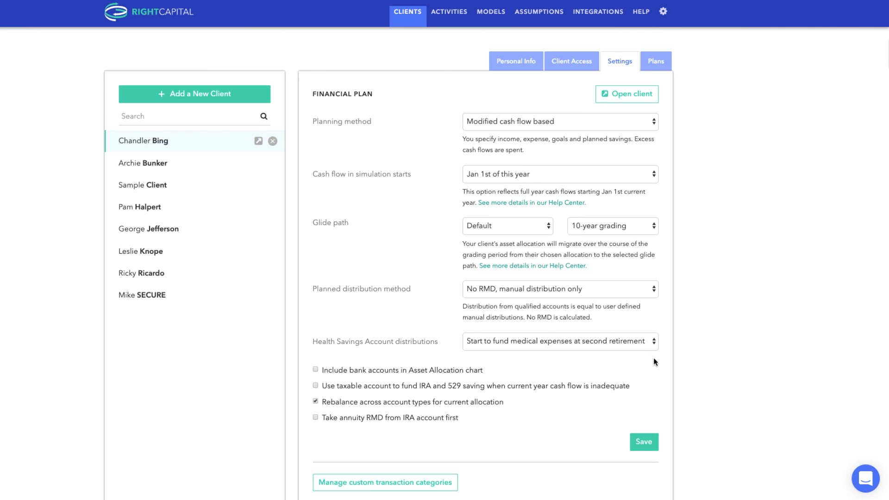
- Open the support chat window and close it again
left_click(866, 478)
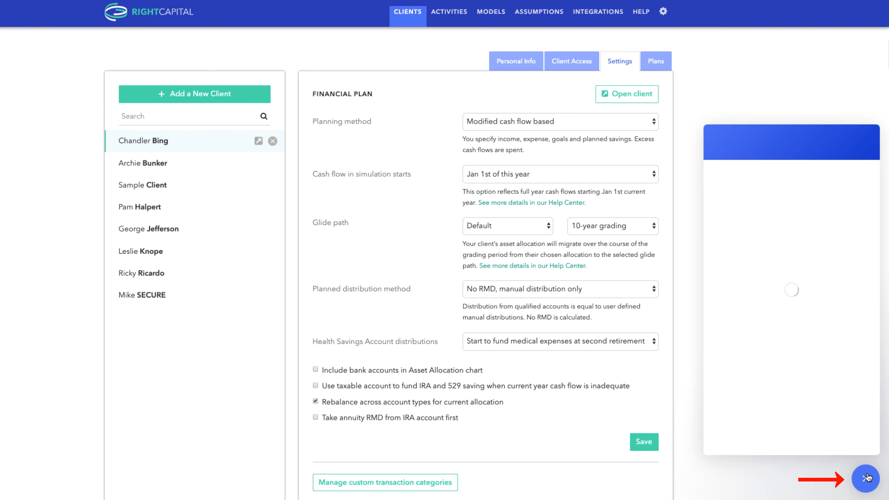
left_click(865, 477)
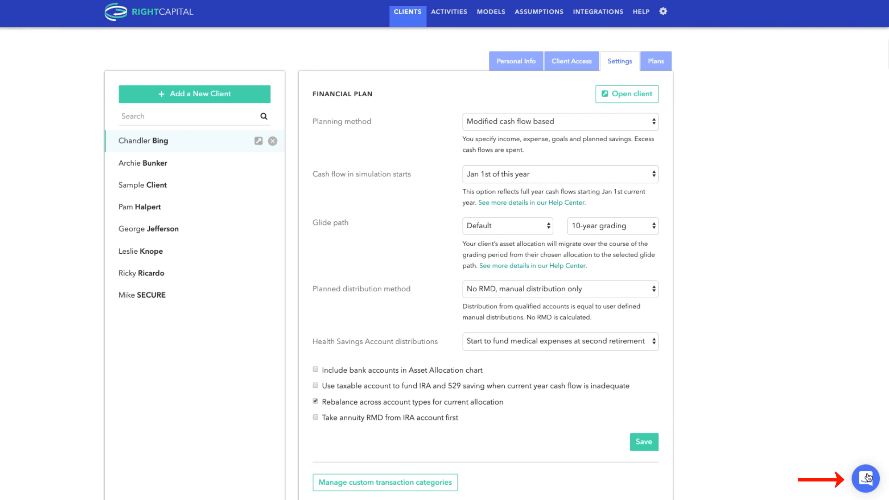